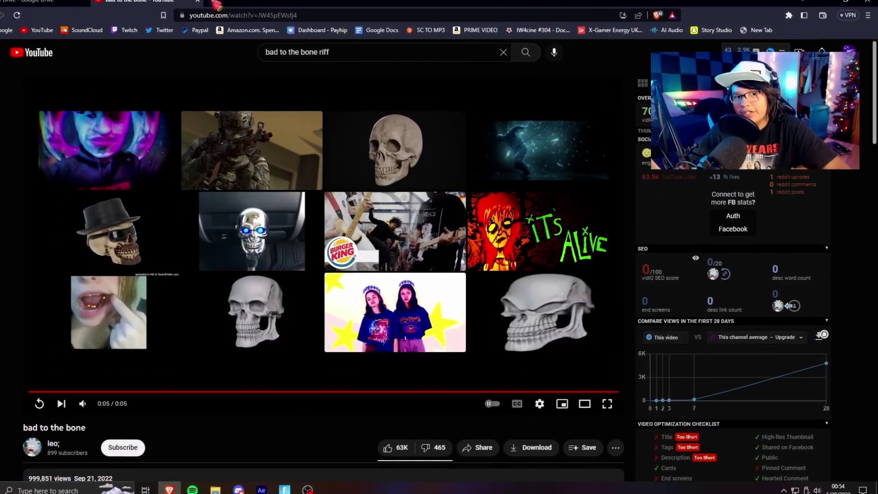
Search the web for "youtube to mp3" and download the "bad to the bone" video as an MP4 through YtMp3.
left_click(217, 5)
type("youtube to mp3")
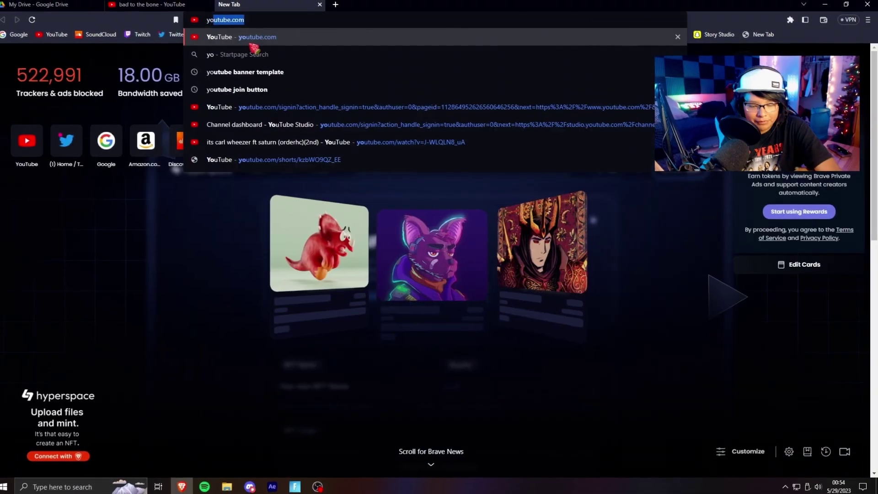
key("Return")
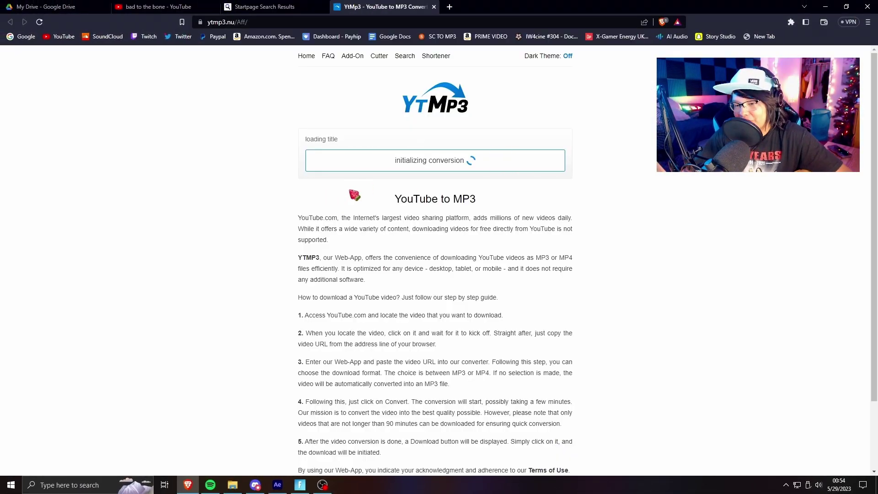
left_click(367, 162)
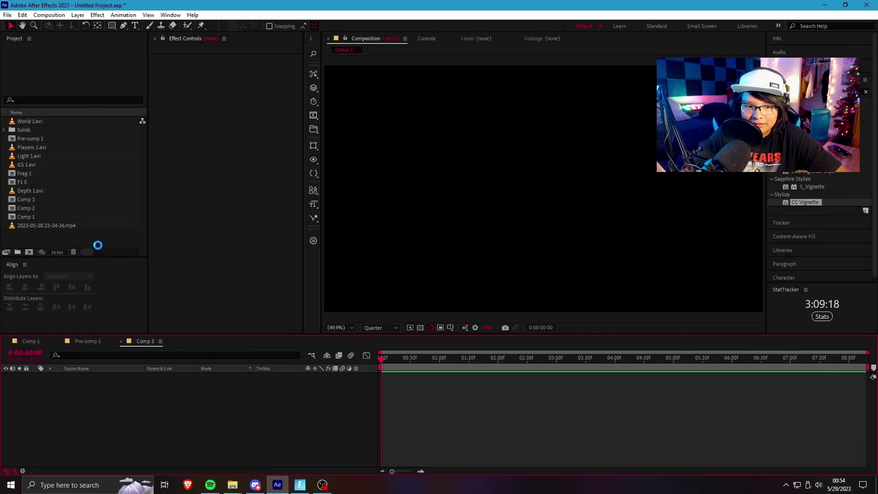
Switch to After Effects, add bad to the bone.mp4 to Comp 3, scale it up to about 181% and preview it from the start.
left_click_drag(43, 226, 311, 391)
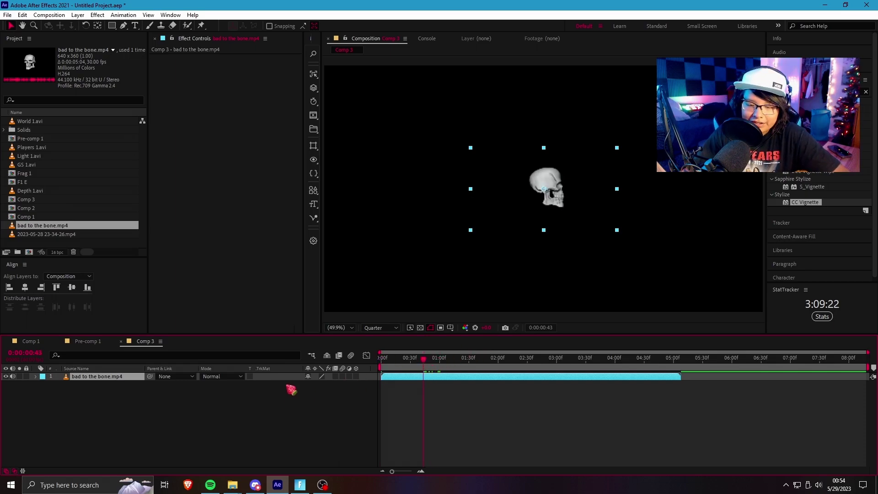
left_click_drag(367, 382, 368, 382)
left_click(438, 403)
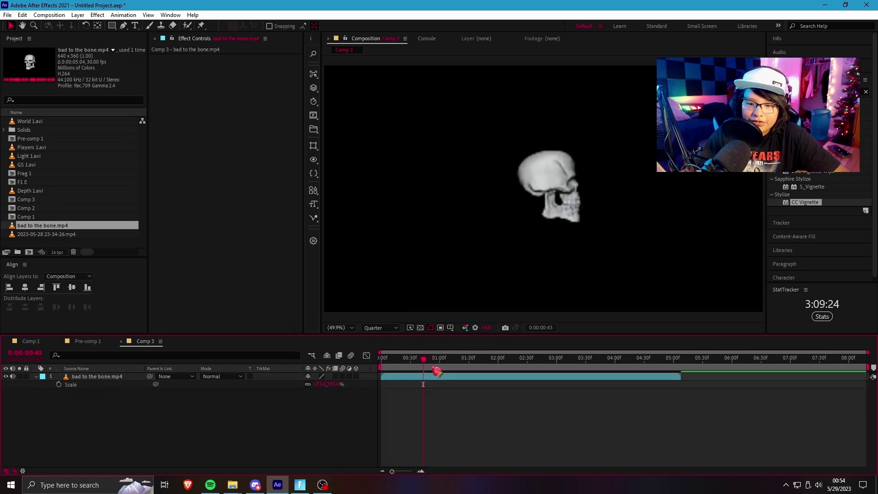
left_click_drag(431, 363, 460, 367)
left_click_drag(537, 374, 380, 375)
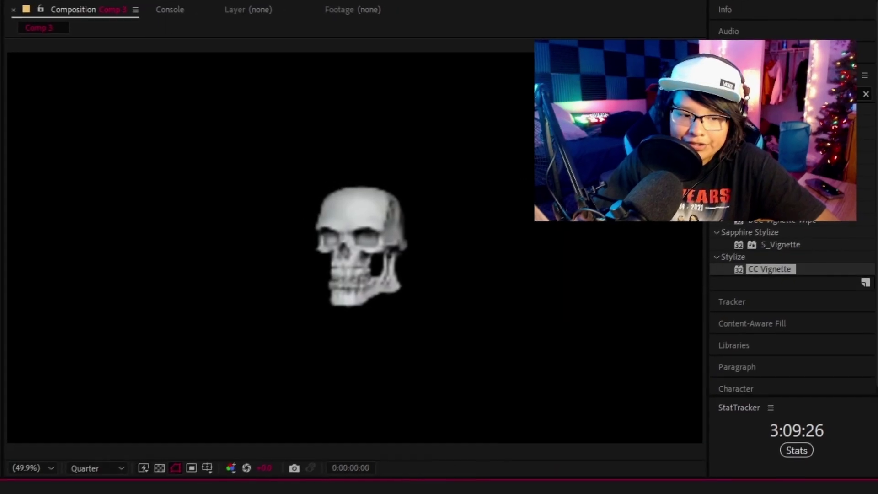
Reveal the audio waveform of the bad to the bone.mp4 layer and scrub through the clip.
left_click(136, 377)
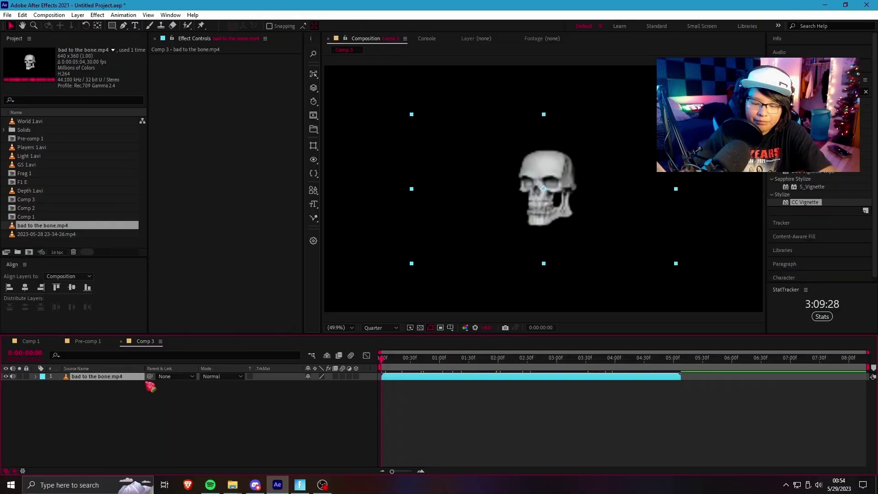
key("l")
key("l")
left_click_drag(575, 364, 552, 379)
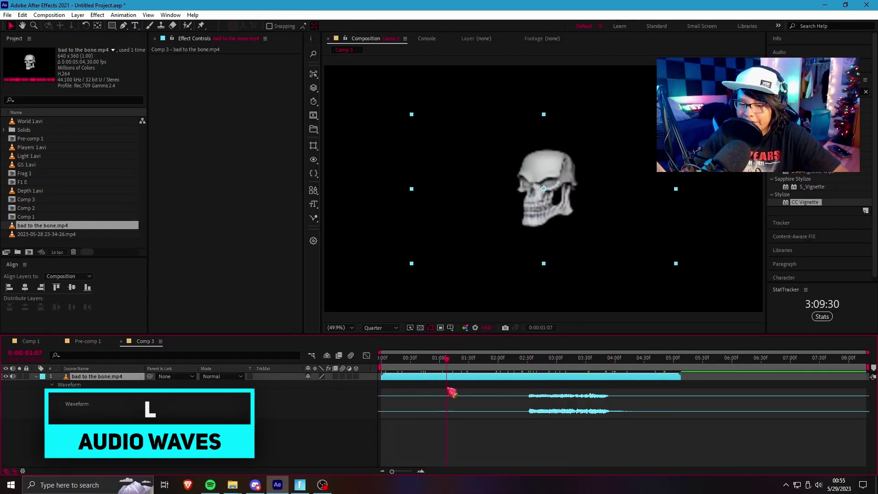
left_click(455, 442)
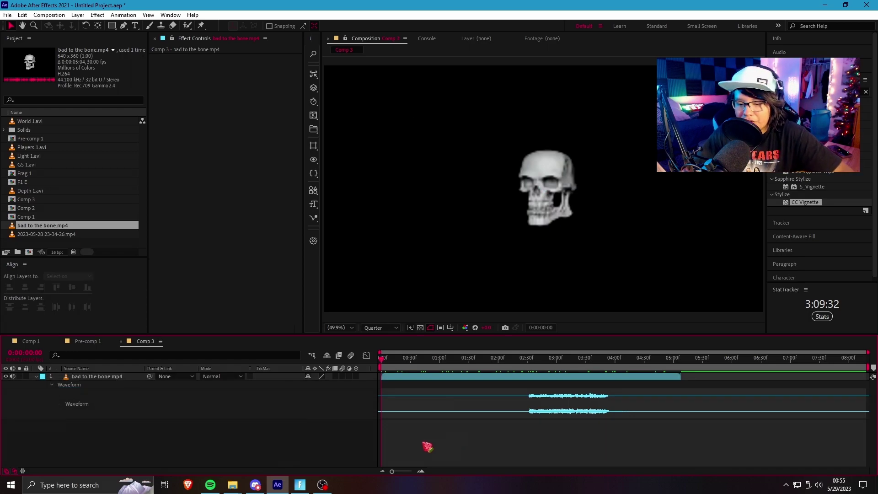
Create a new black solid layer above the bad to the bone.mp4 layer.
right_click(427, 446)
mouse_move(446, 331)
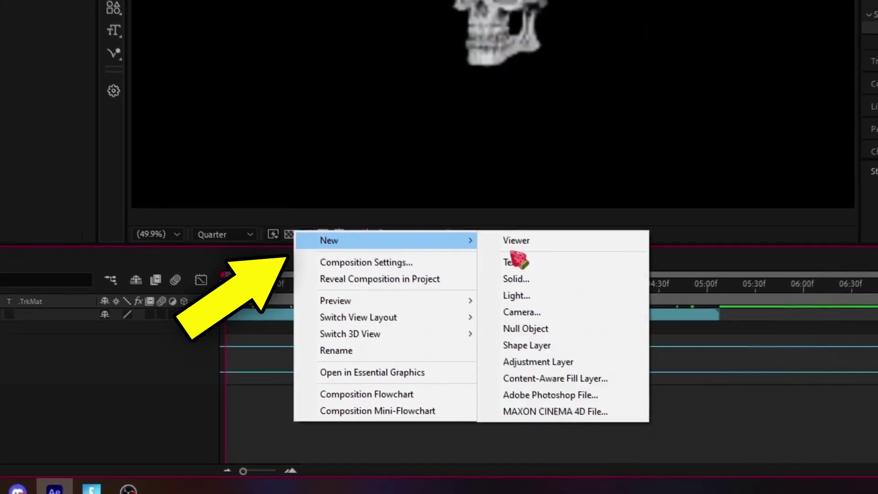
left_click(516, 278)
left_click(383, 231)
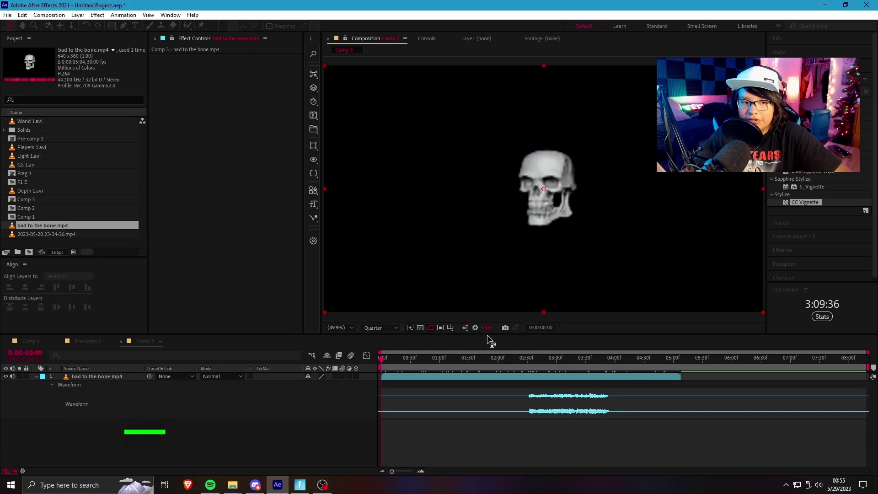
left_click(78, 14)
mouse_move(97, 27)
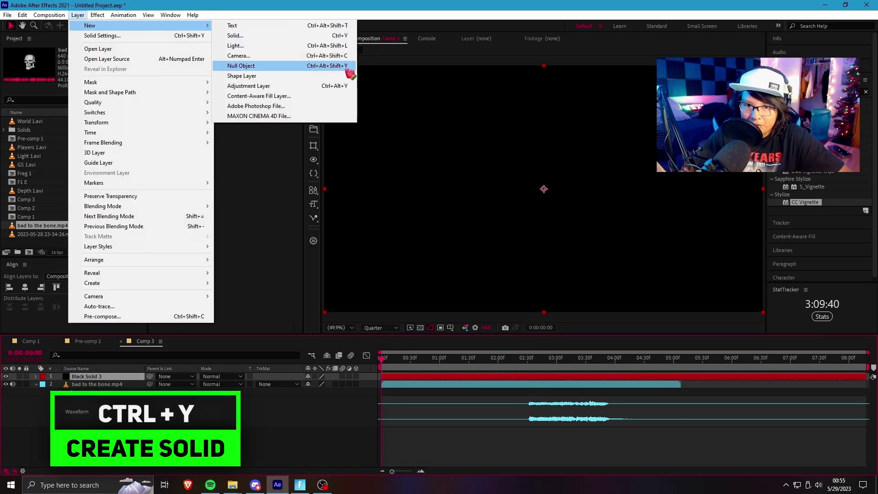
Apply Audio Spectrum to the black solid with bad to the bone.mp4 as its audio layer, and hide the video layer.
left_click(447, 432)
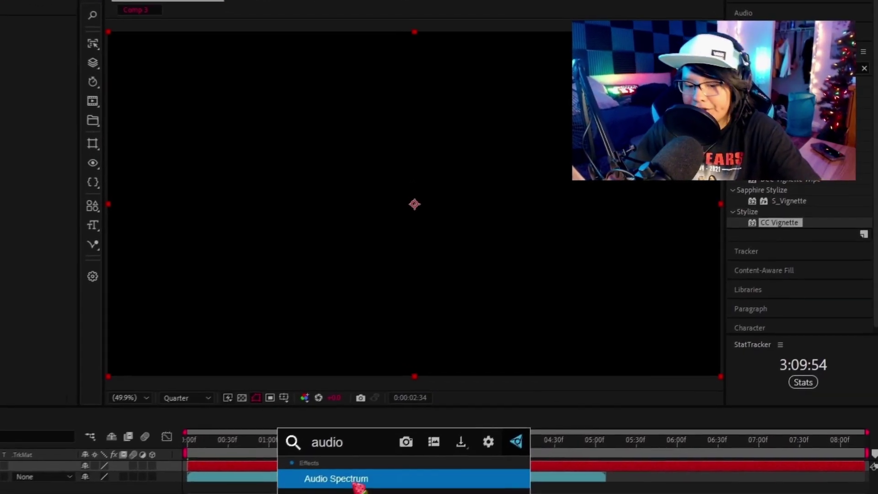
left_click(338, 488)
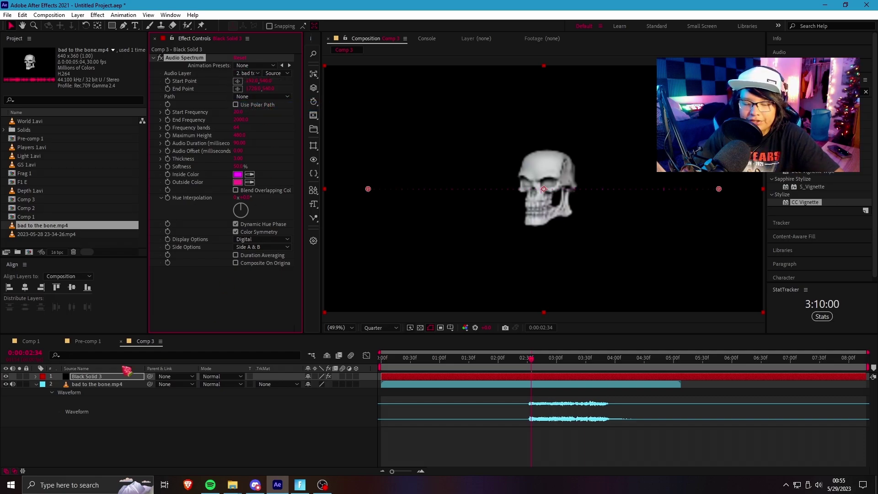
left_click(6, 384)
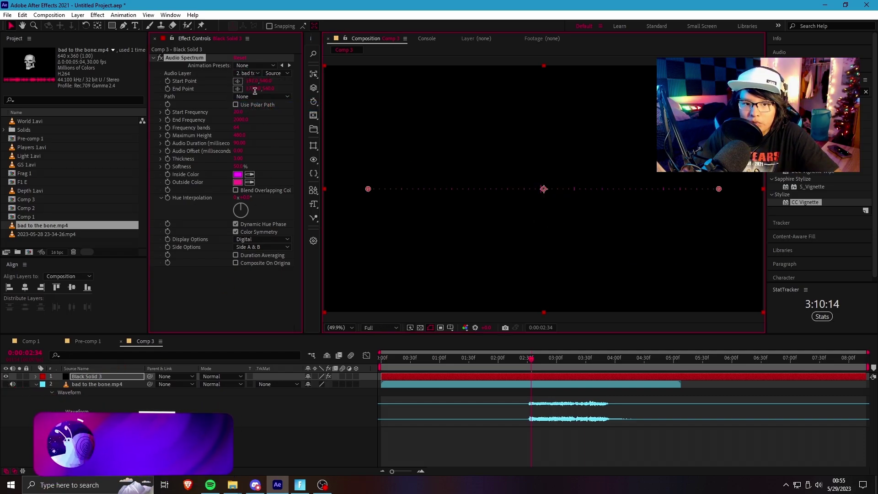
Set the Audio Spectrum's end point X to 1920 and its start point X to 0.
left_click(254, 89)
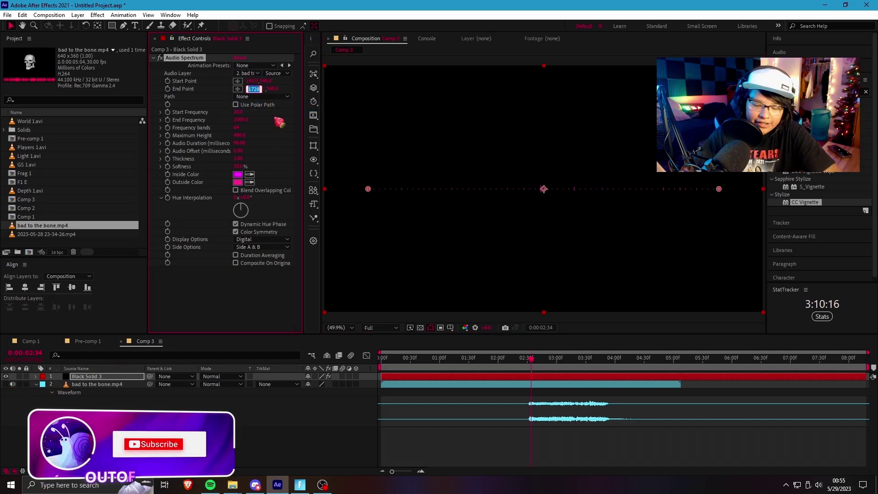
type("19")
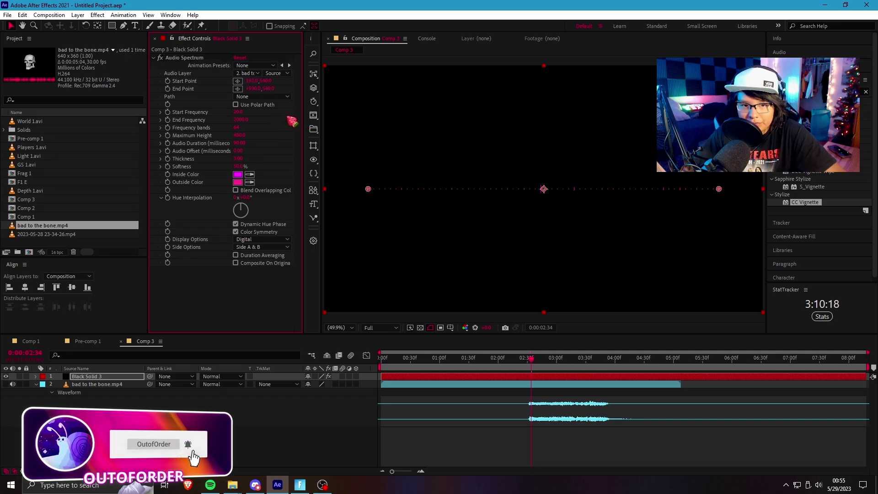
type("2")
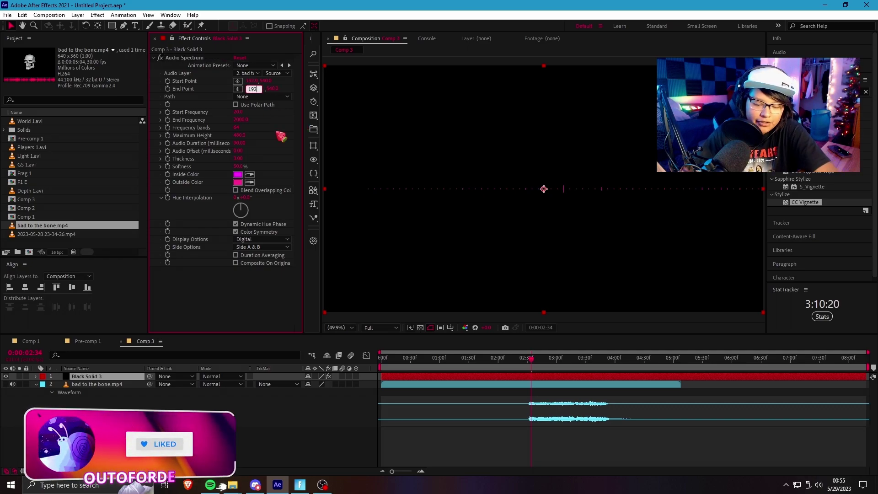
type("0")
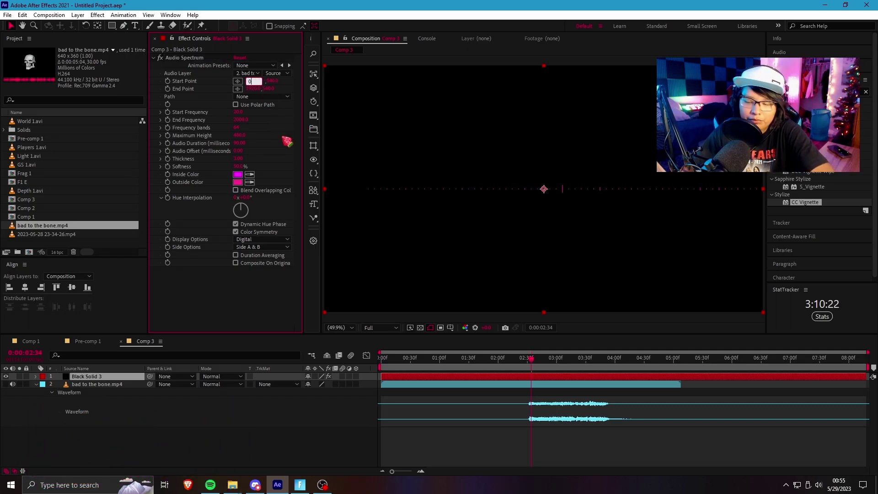
key("Return")
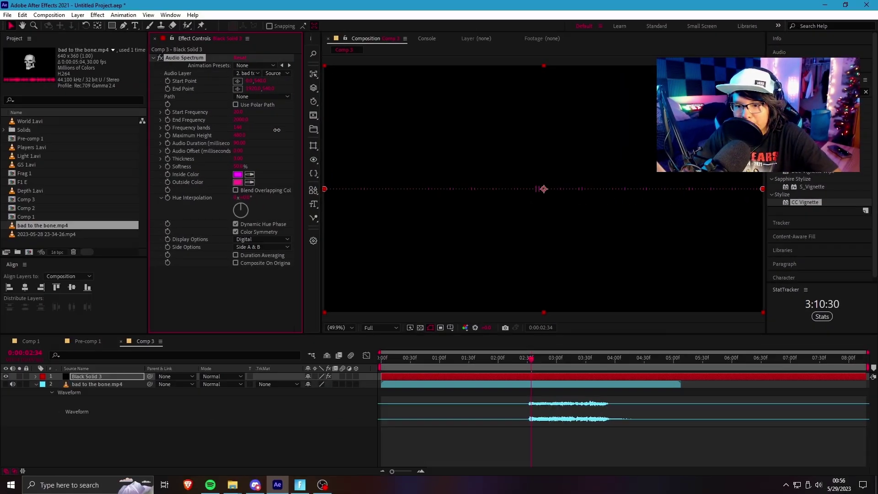
Set the Audio Spectrum's frequency bands to 133 and its softness to 0%.
left_click_drag(283, 134, 273, 135)
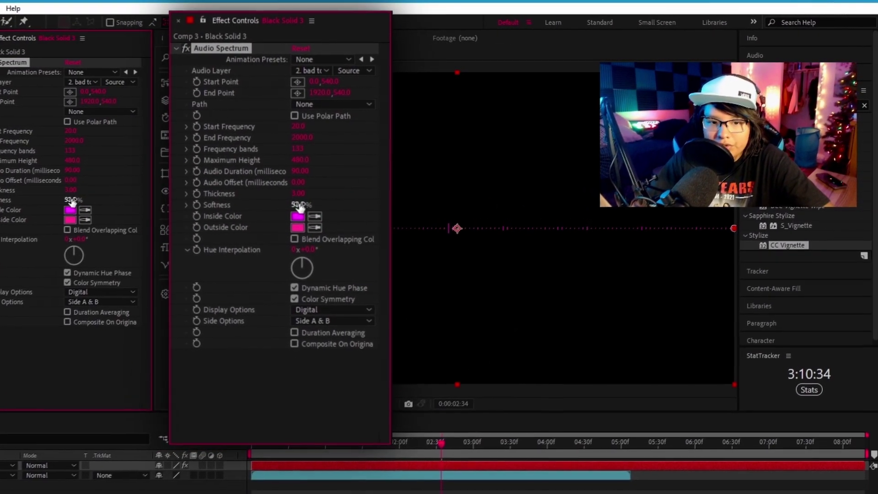
left_click_drag(72, 201, 11, 205)
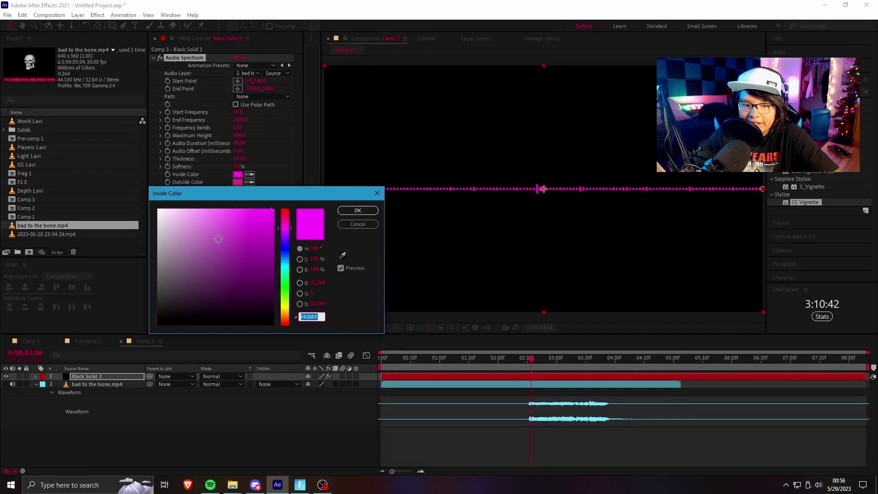
left_click_drag(331, 177, 332, 176)
left_click_drag(285, 251, 287, 273)
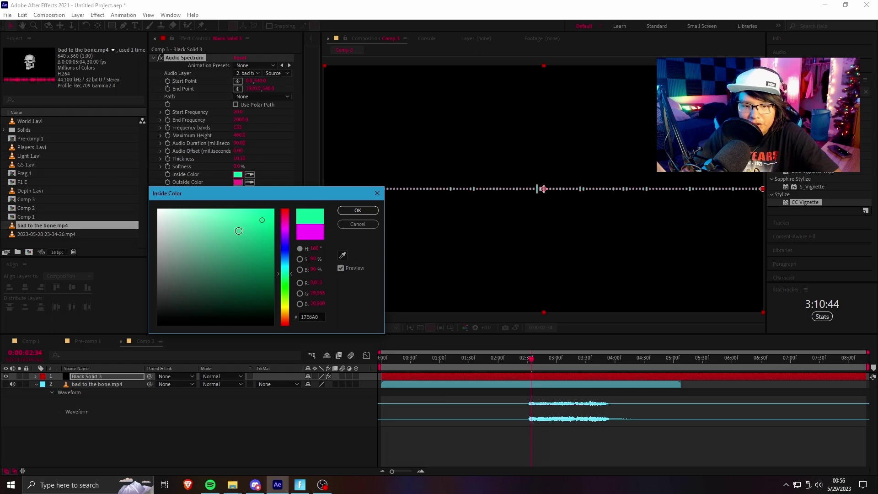
left_click(366, 224)
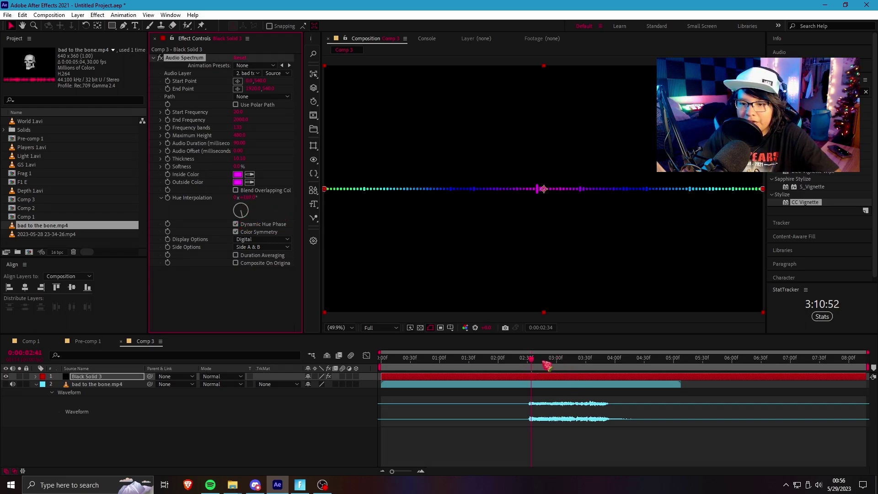
Set the Audio Spectrum's thickness to 8.7 and maximum height to 6230, scrubbing through the audio section to preview the bars.
left_click_drag(581, 366, 577, 366)
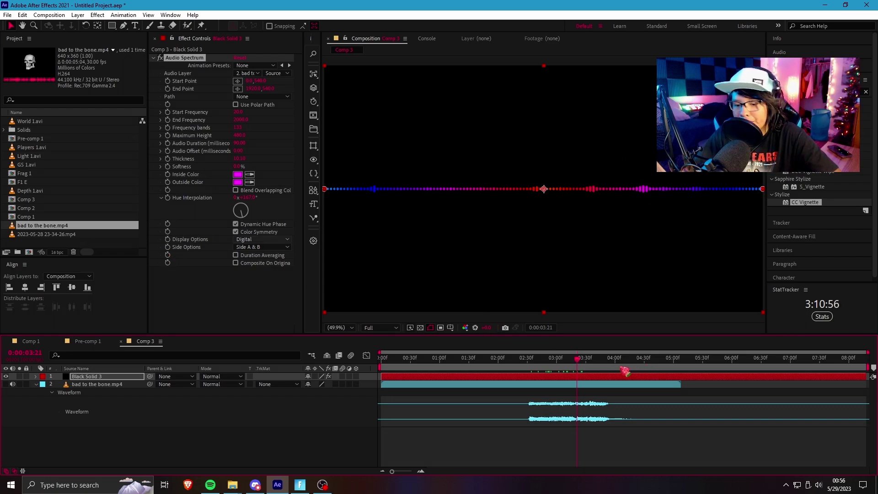
left_click_drag(623, 368, 567, 369)
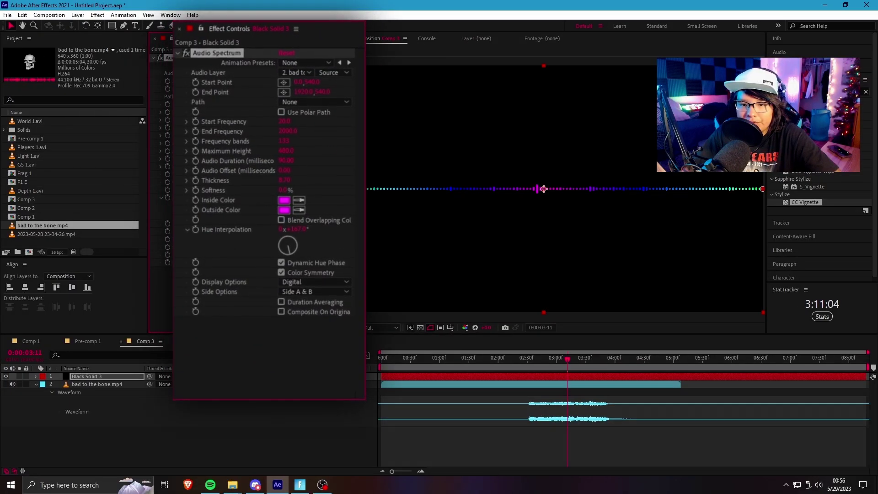
left_click_drag(286, 151, 492, 127)
left_click_drag(530, 367, 570, 366)
Try the Side A side option on the spectrum, then restore Side A & B.
left_click(311, 292)
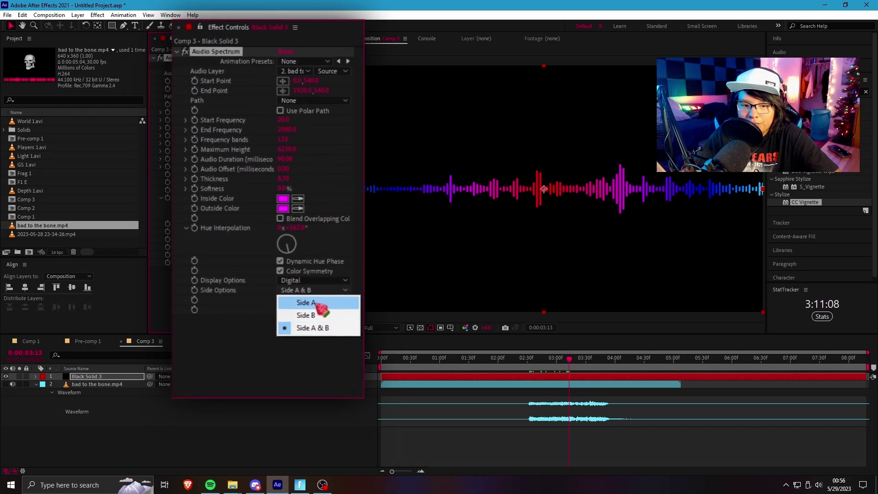
left_click(314, 303)
mouse_move(569, 366)
left_mouse_down()
mouse_move(549, 368)
mouse_move(558, 371)
left_mouse_up()
left_click(315, 291)
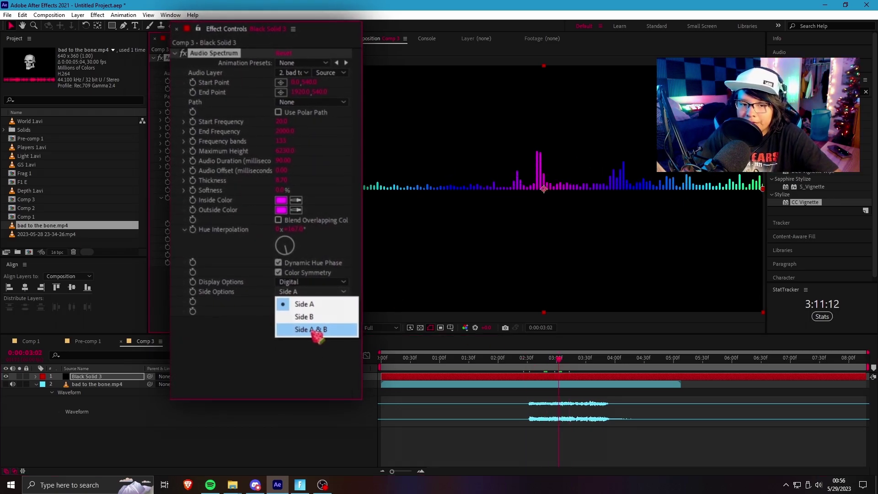
left_click(317, 330)
Try alternative display options for the spectrum, including Analog dots, and return it to Digital.
left_click(315, 320)
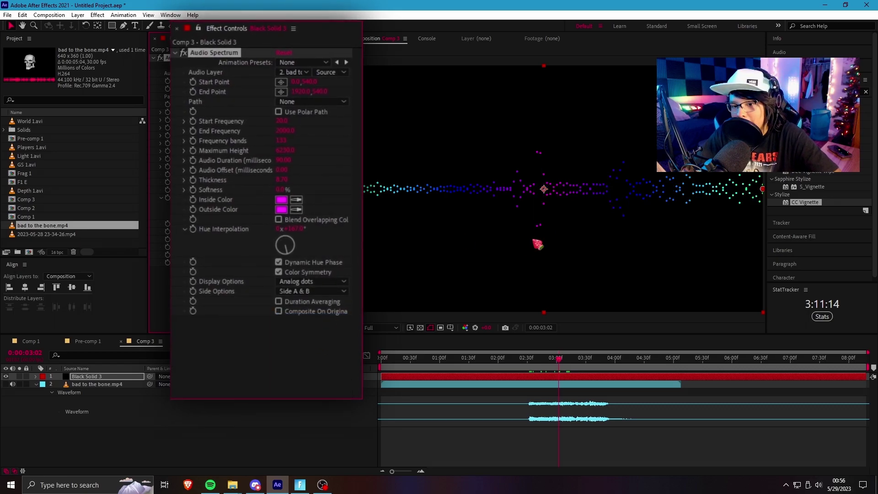
left_click(311, 281)
left_click(50, 296)
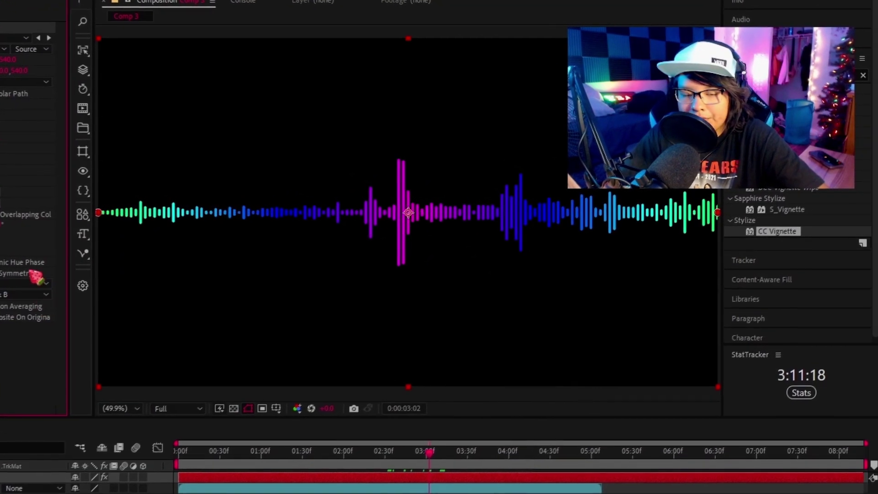
left_click(45, 281)
left_click(45, 309)
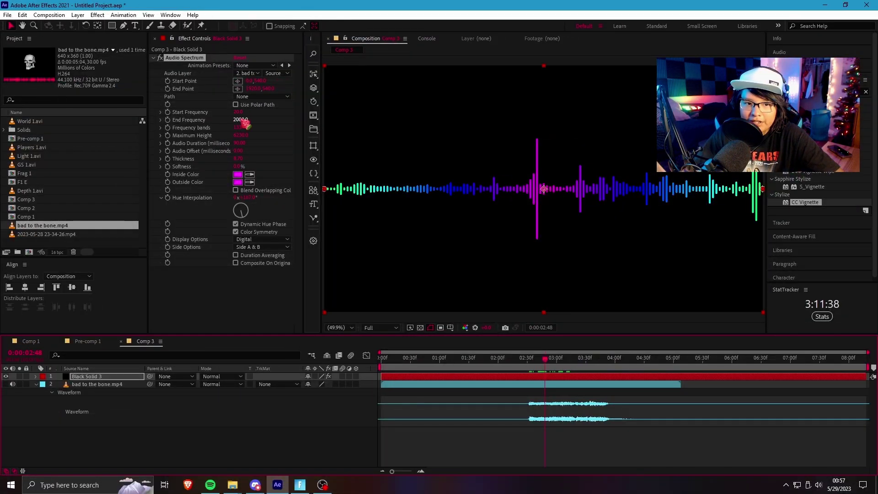
Experiment with the spectrum's frequency range, then set the start frequency to 20 and end frequency to 220 and check another frame.
left_click_drag(244, 123, 227, 122)
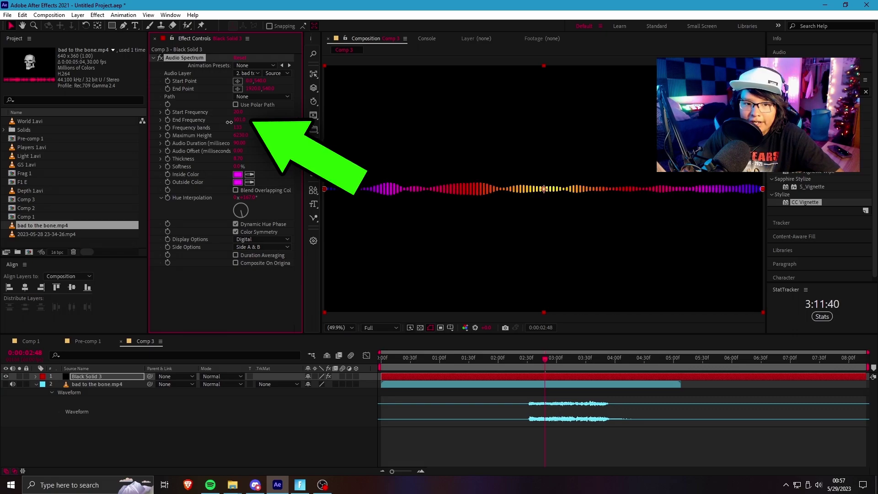
left_click_drag(238, 114, 235, 114)
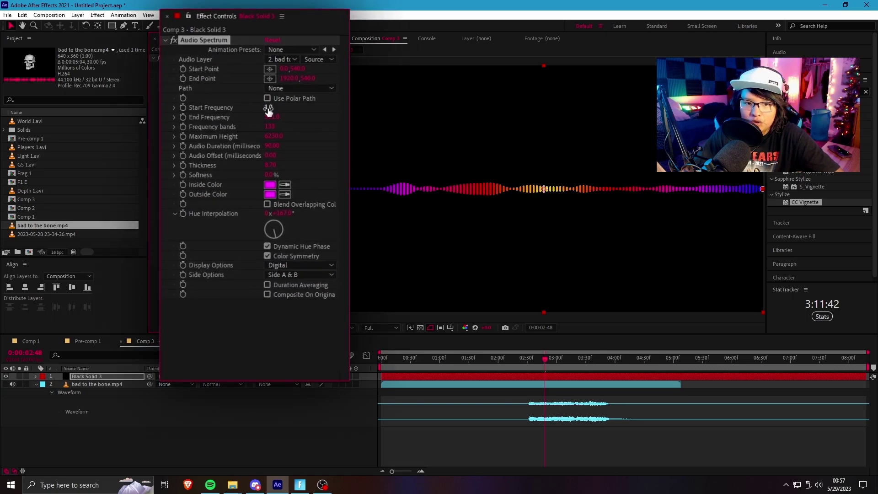
type("20")
key("Tab")
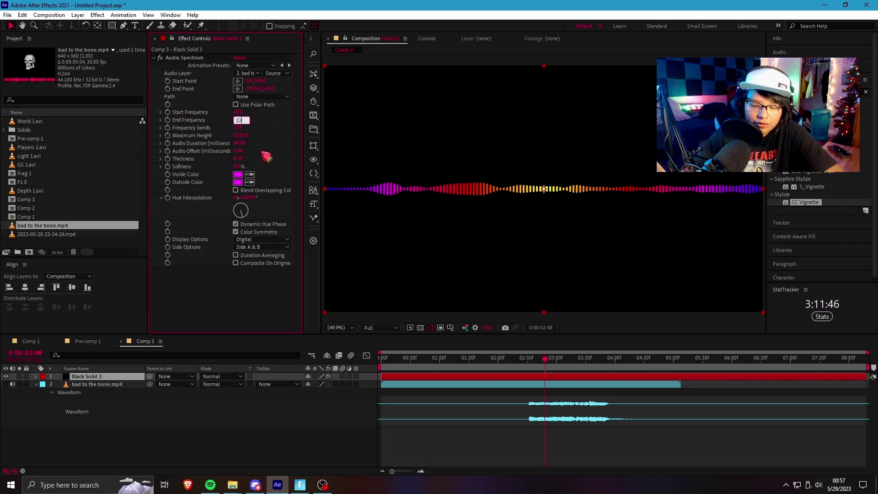
type("220")
key("Return")
left_click(571, 370)
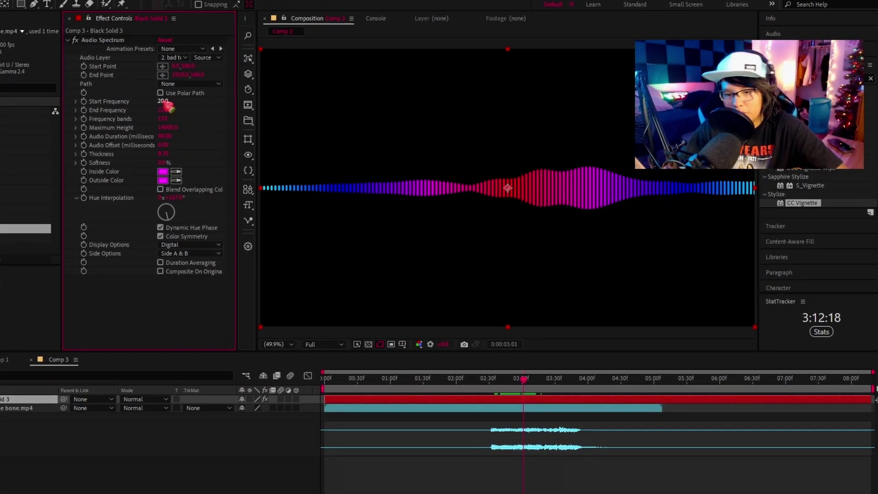
Set the Audio Spectrum's end frequency to 1000, then fine-tune it slightly lower while checking the bars.
left_click(162, 101)
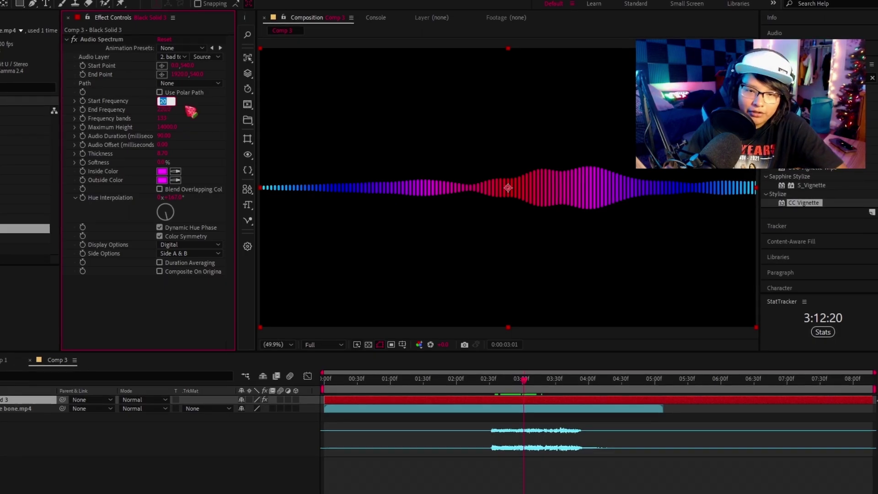
key("Tab")
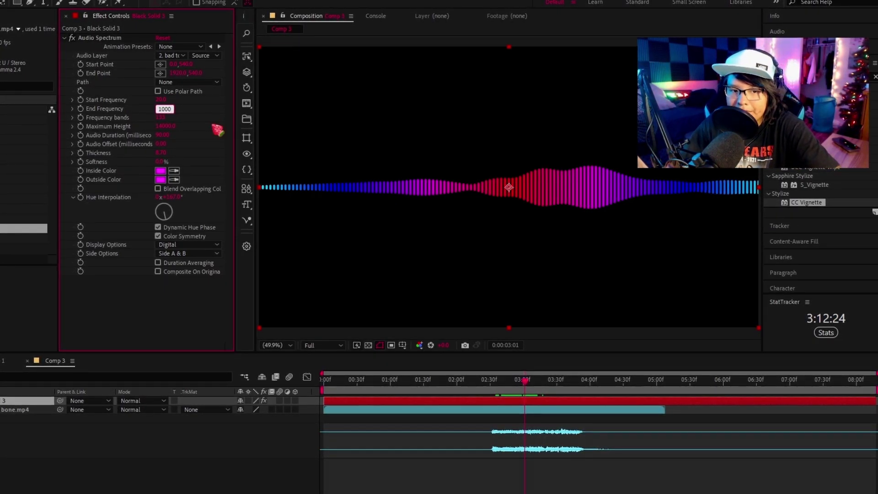
key("Return")
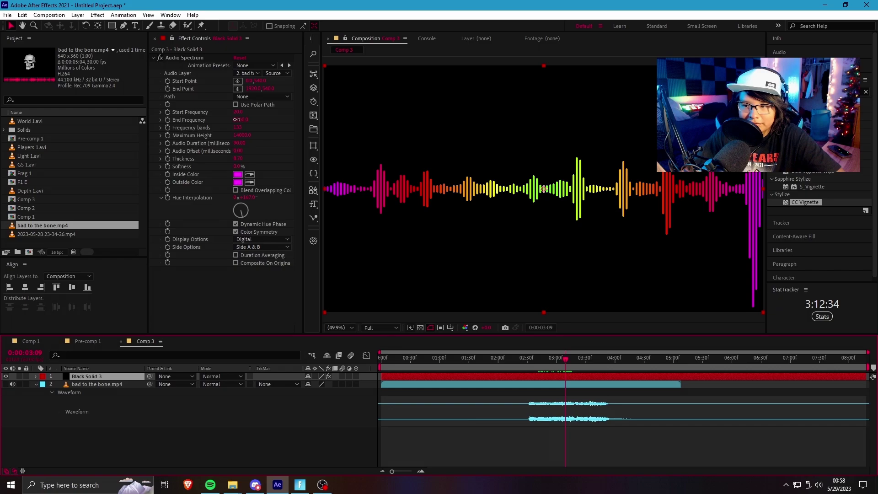
mouse_move(235, 120)
left_mouse_down()
mouse_move(204, 120)
mouse_move(239, 119)
left_mouse_up()
left_click_drag(239, 120, 238, 119)
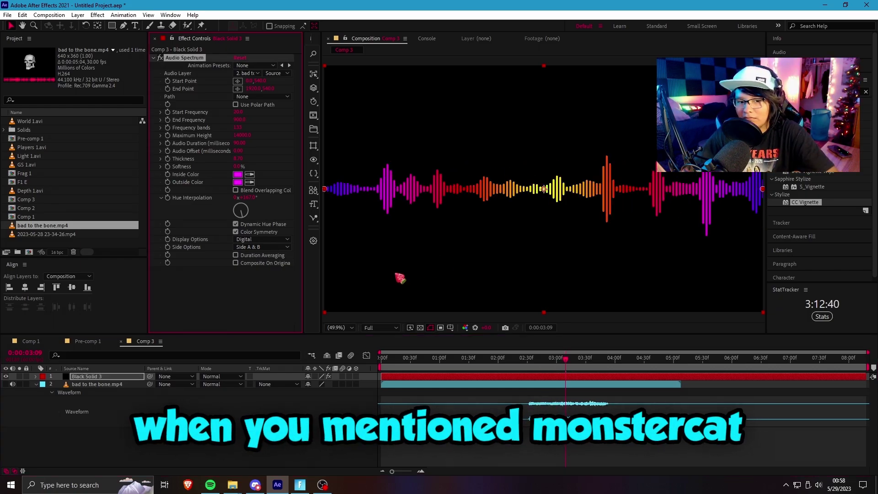
Try a thickness of 1 on the Audio Spectrum bars.
left_click(217, 321)
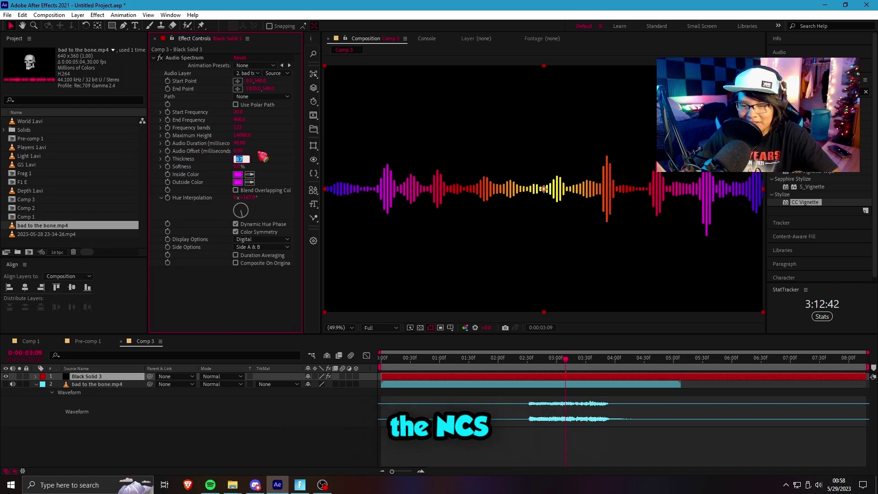
type("1")
key("Return")
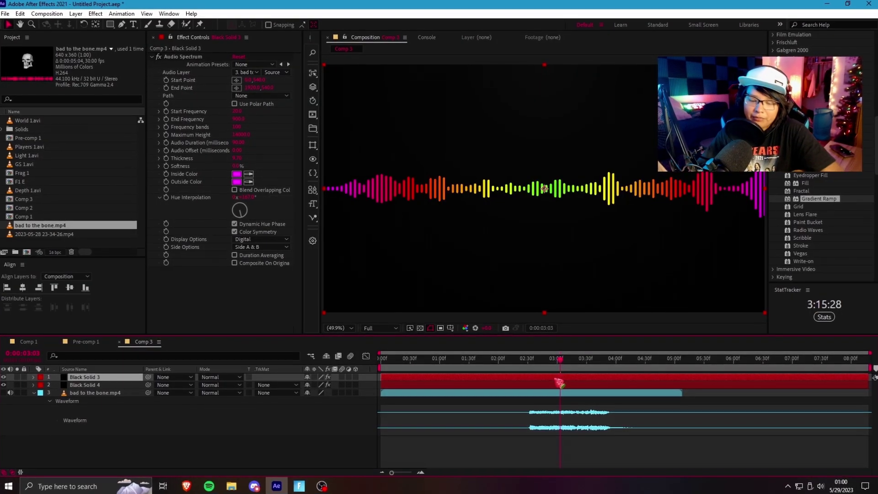
Search the effects for glow with the spectrum layer Black Solid 3 selected.
key("ctrl+space")
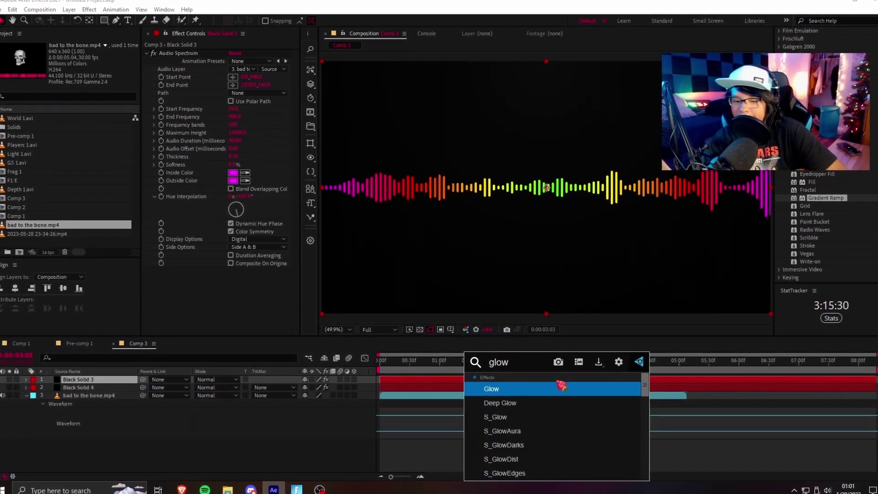